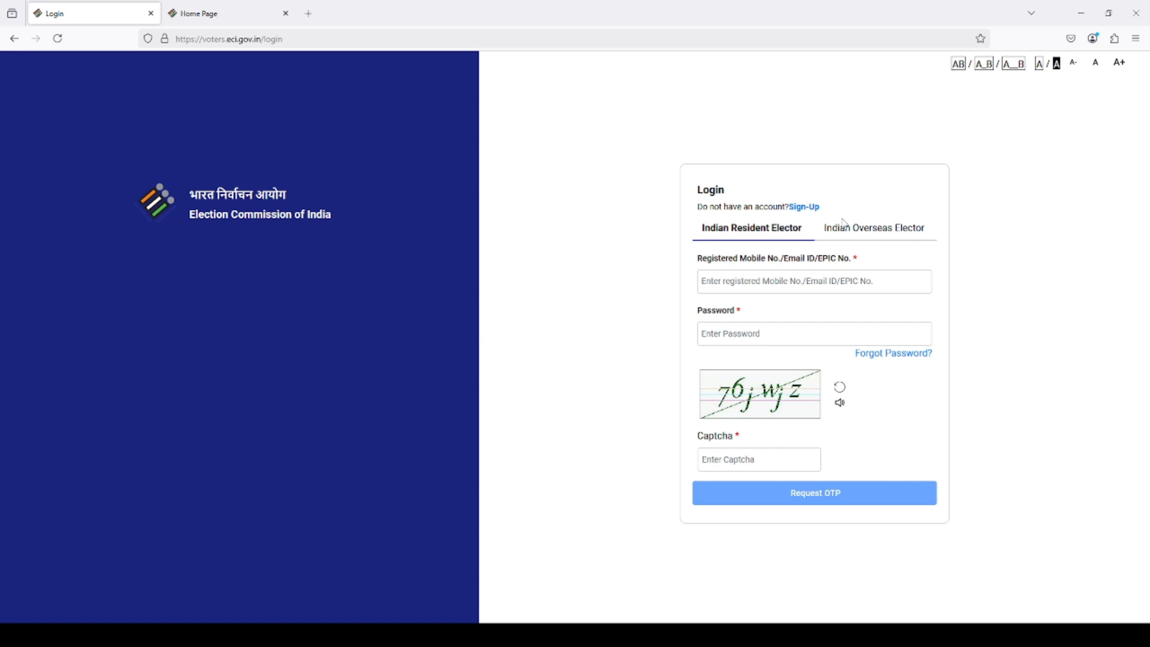
# Check the sign-up form and return to log in as an Indian resident elector, entering the account password, captcha and OTP.
pyautogui.click(806, 208)
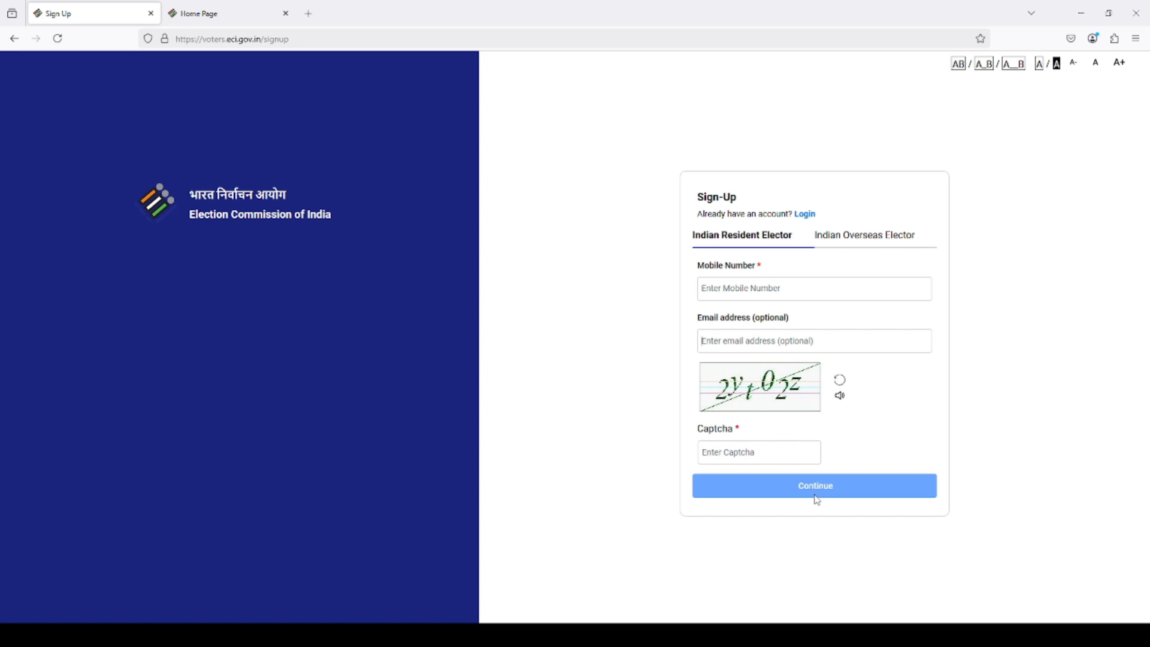
pyautogui.click(811, 215)
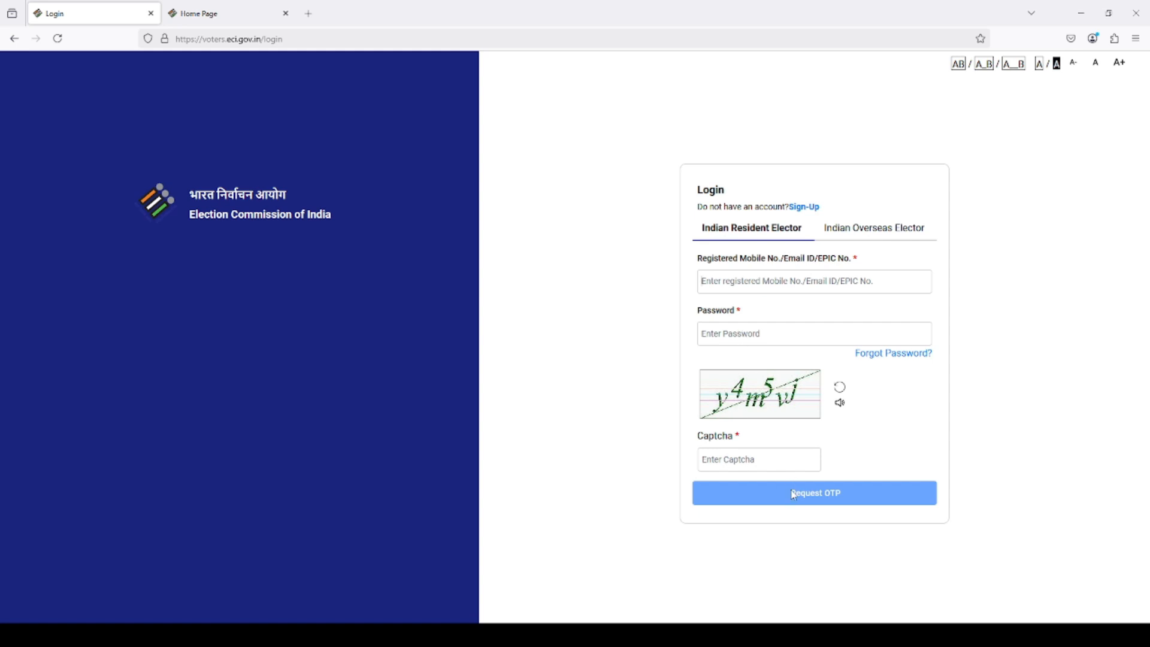
pyautogui.click(829, 493)
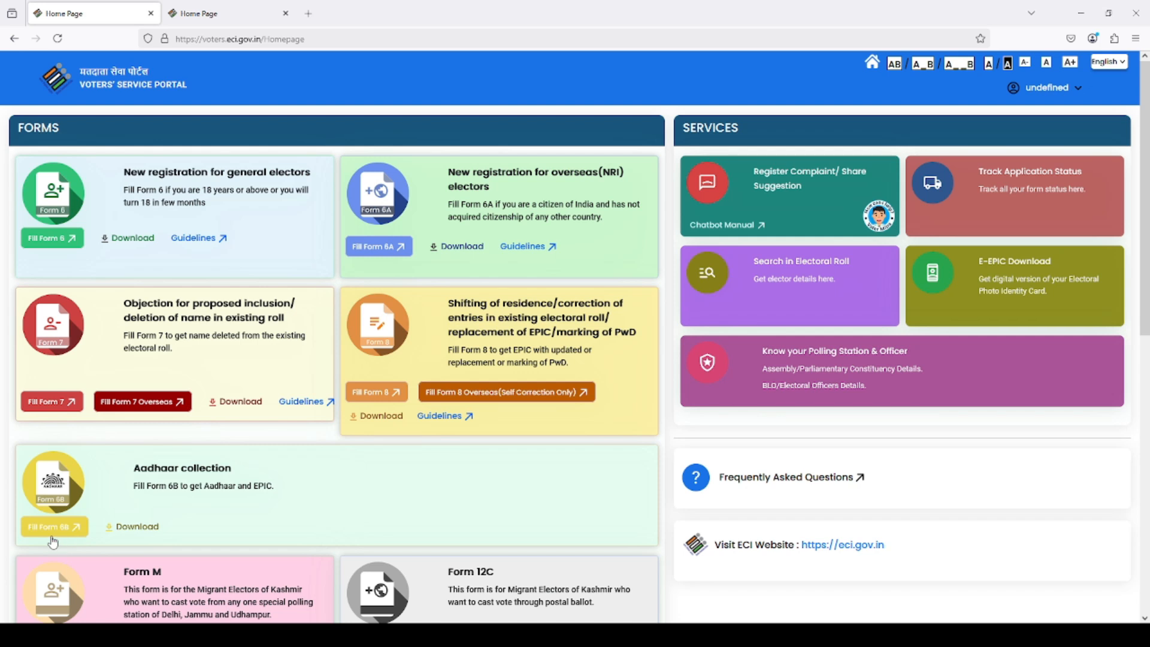
# Open Form 6B for Aadhaar collection and try to verify the elector's EPIC number.
pyautogui.click(70, 532)
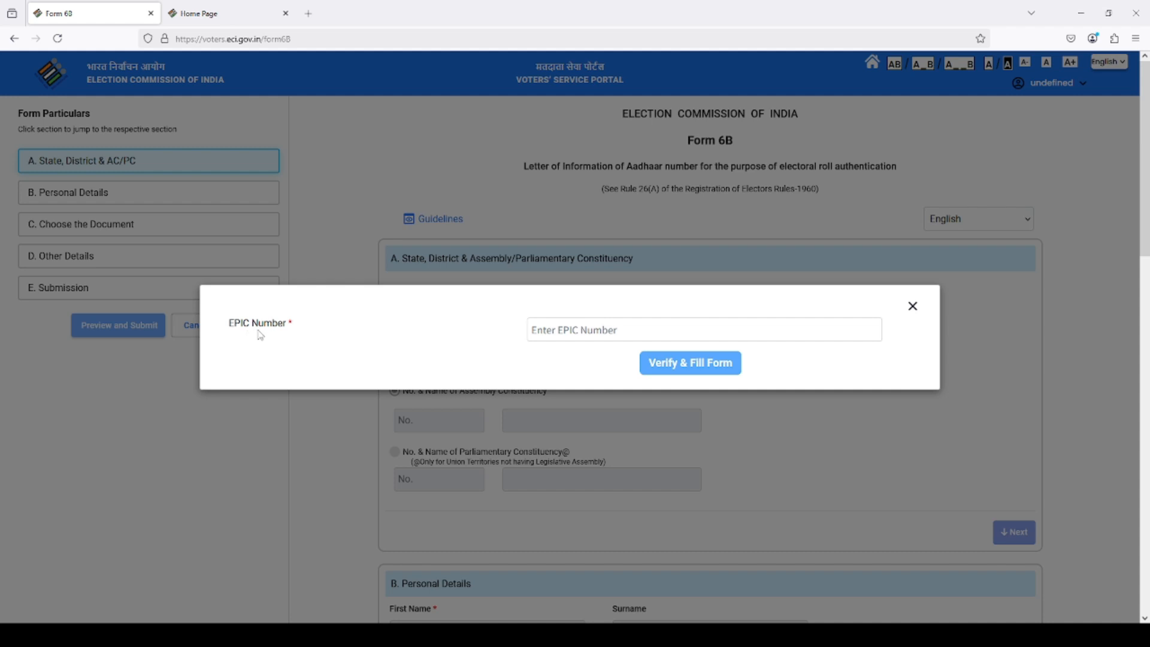
pyautogui.click(559, 334)
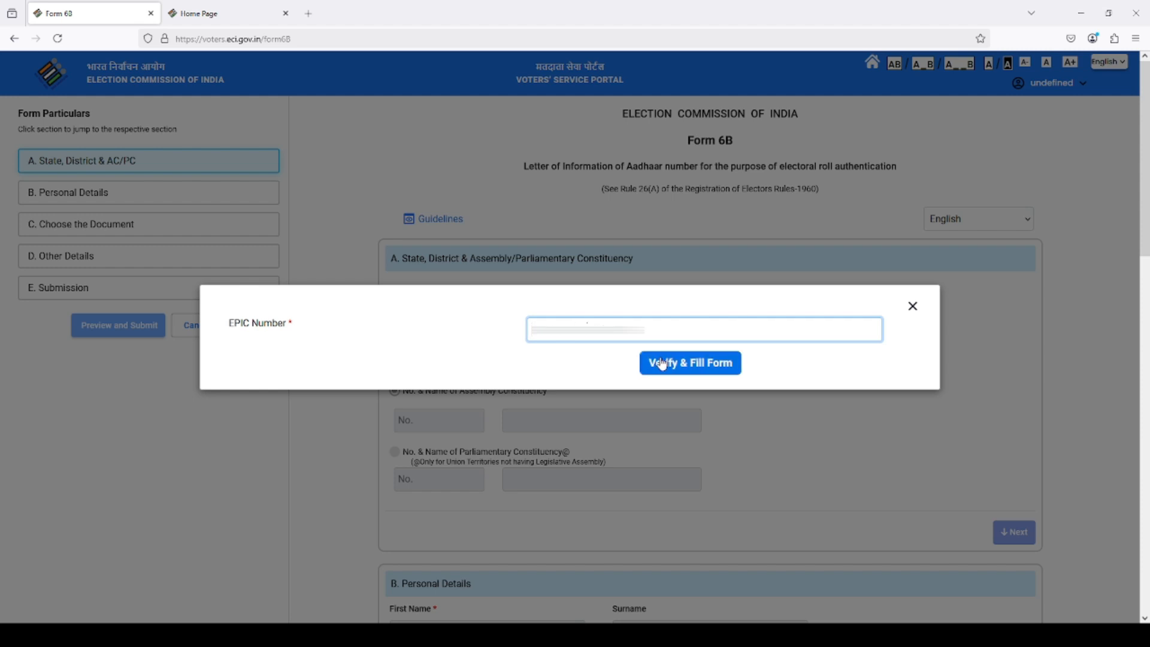
pyautogui.click(669, 369)
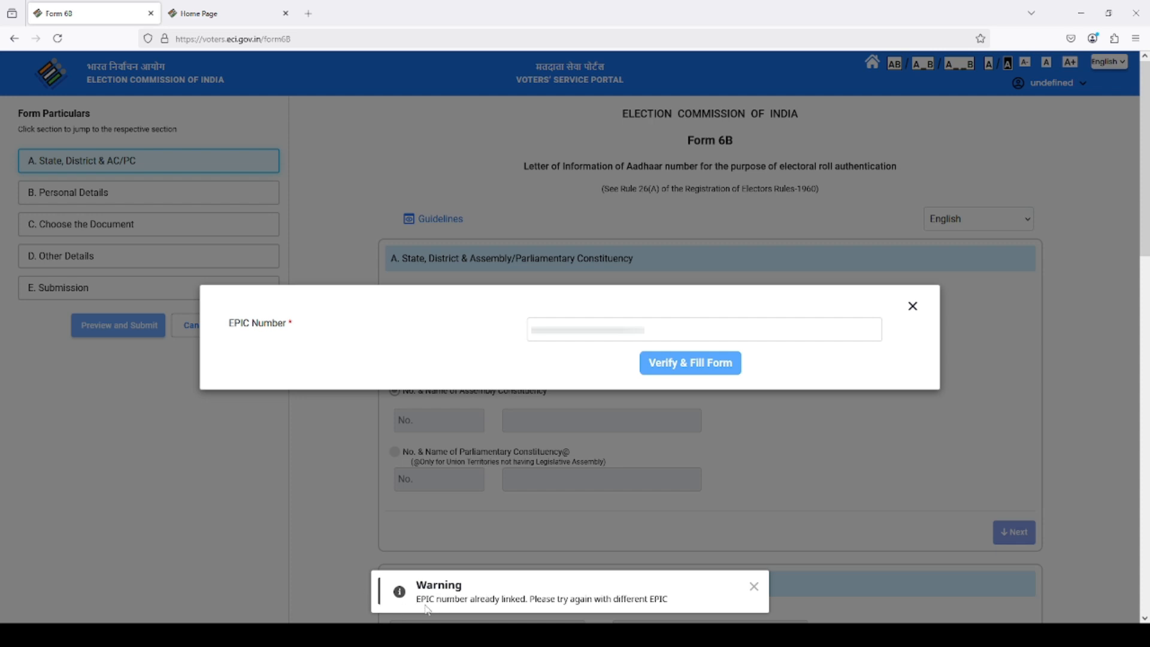
# Replace the EPIC number with a different elector's and verify it to fill the form.
pyautogui.click(532, 609)
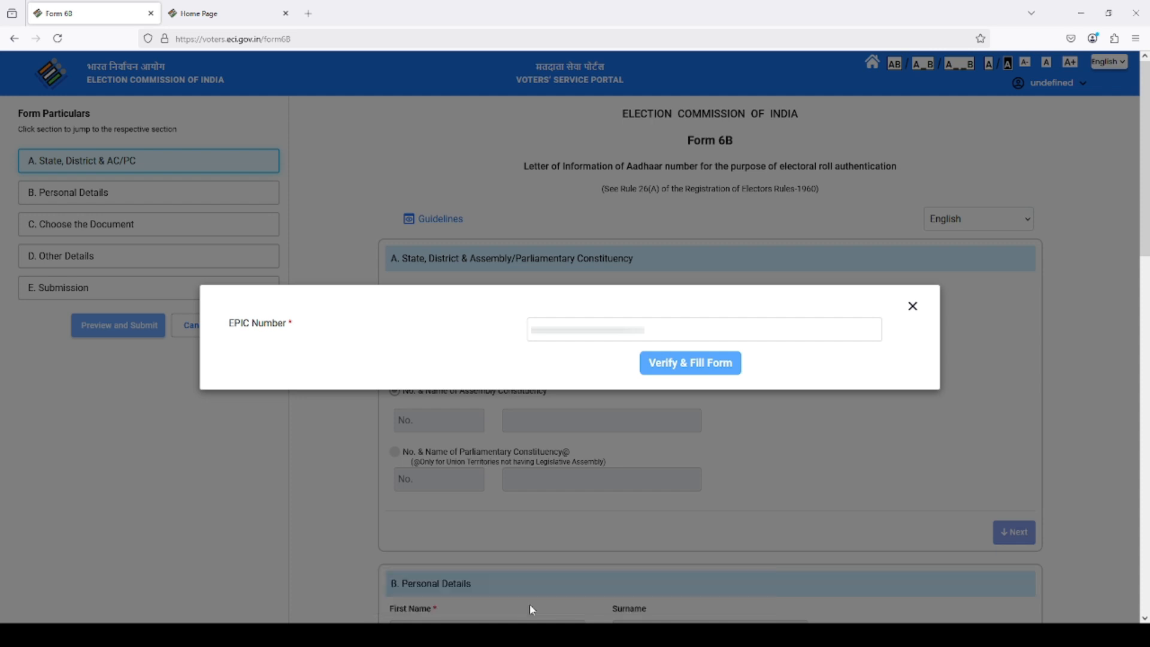
pyautogui.click(558, 331)
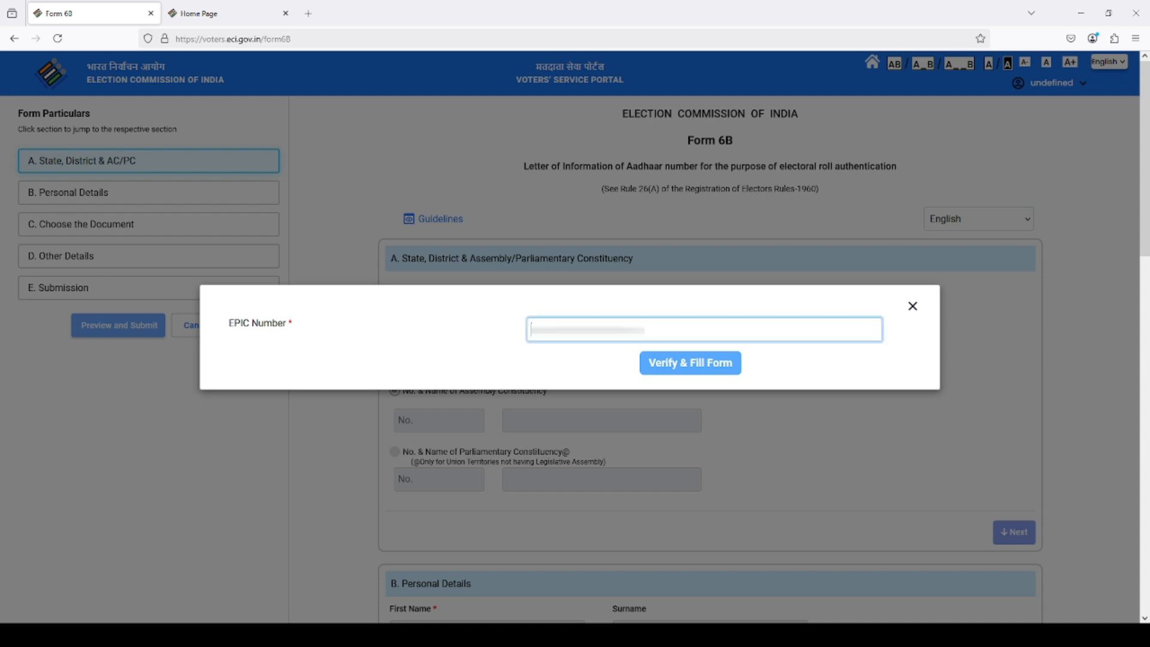
pyautogui.click(669, 366)
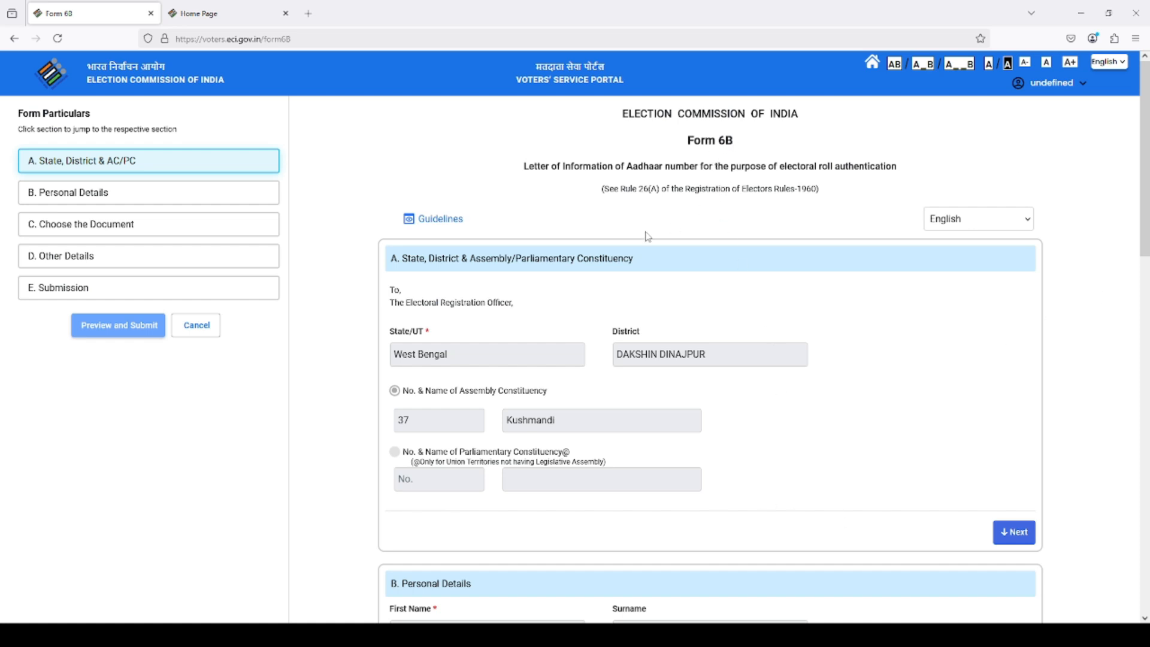
# Switch the form's language to Bangla and back to English.
pyautogui.click(955, 228)
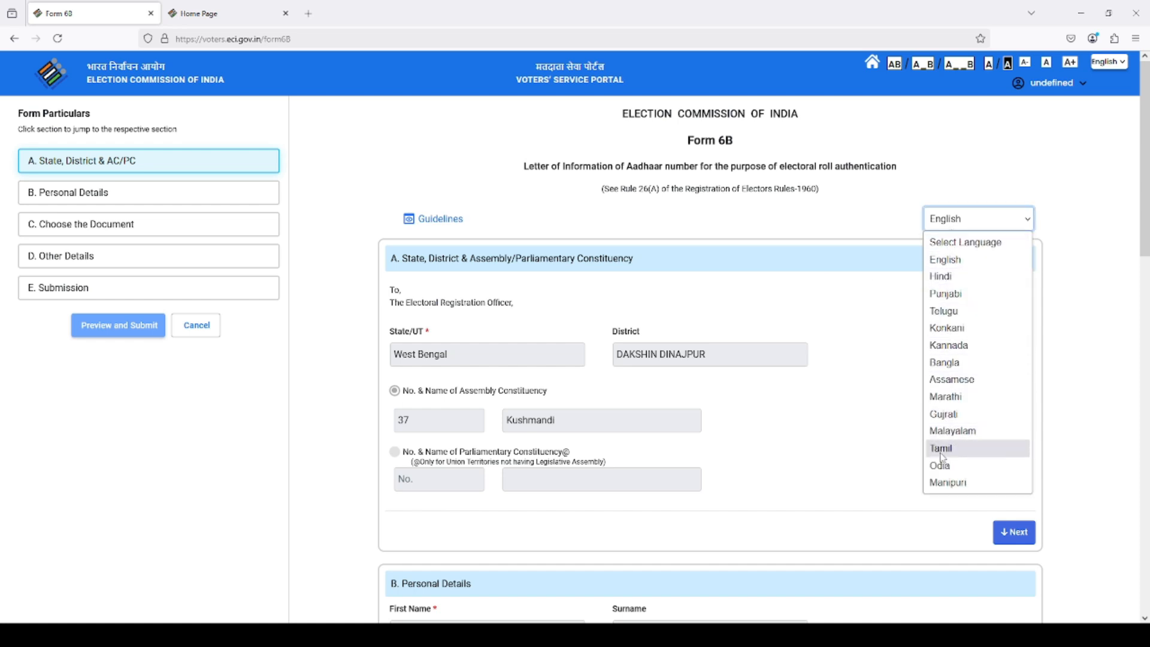
pyautogui.click(943, 363)
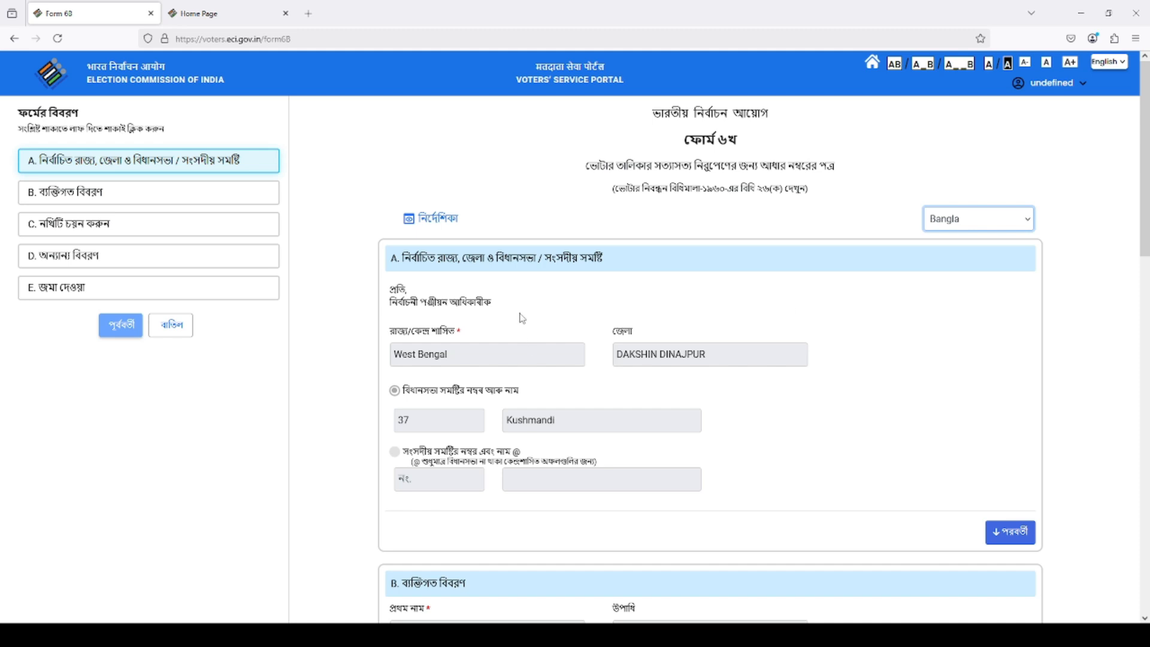
pyautogui.click(961, 221)
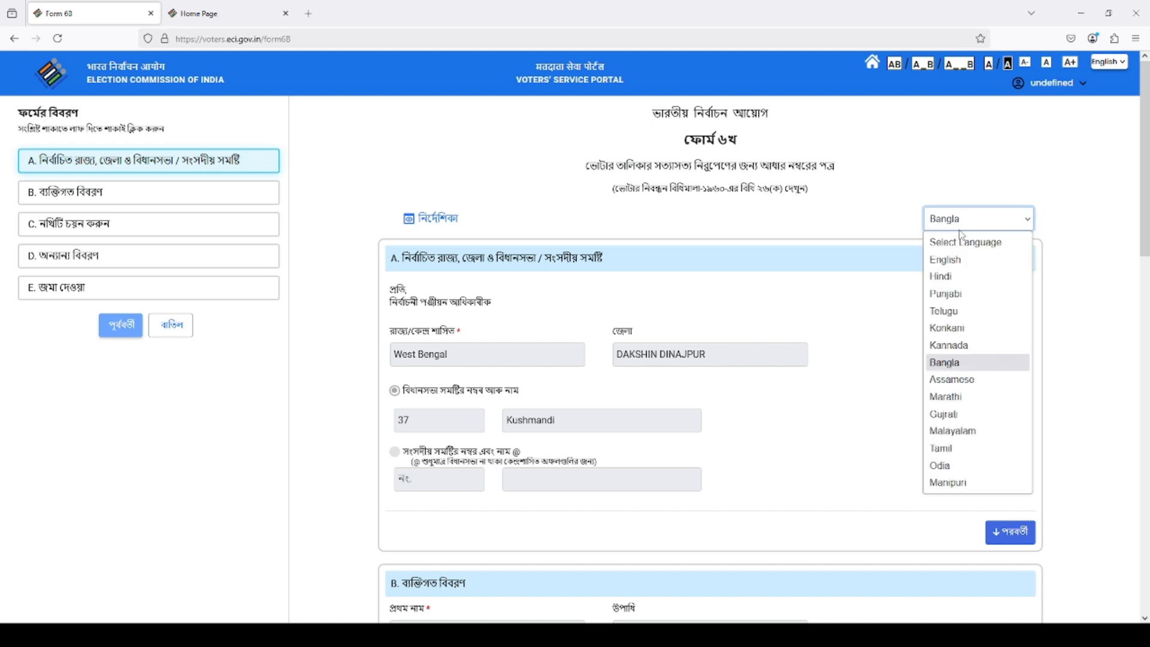
pyautogui.click(960, 265)
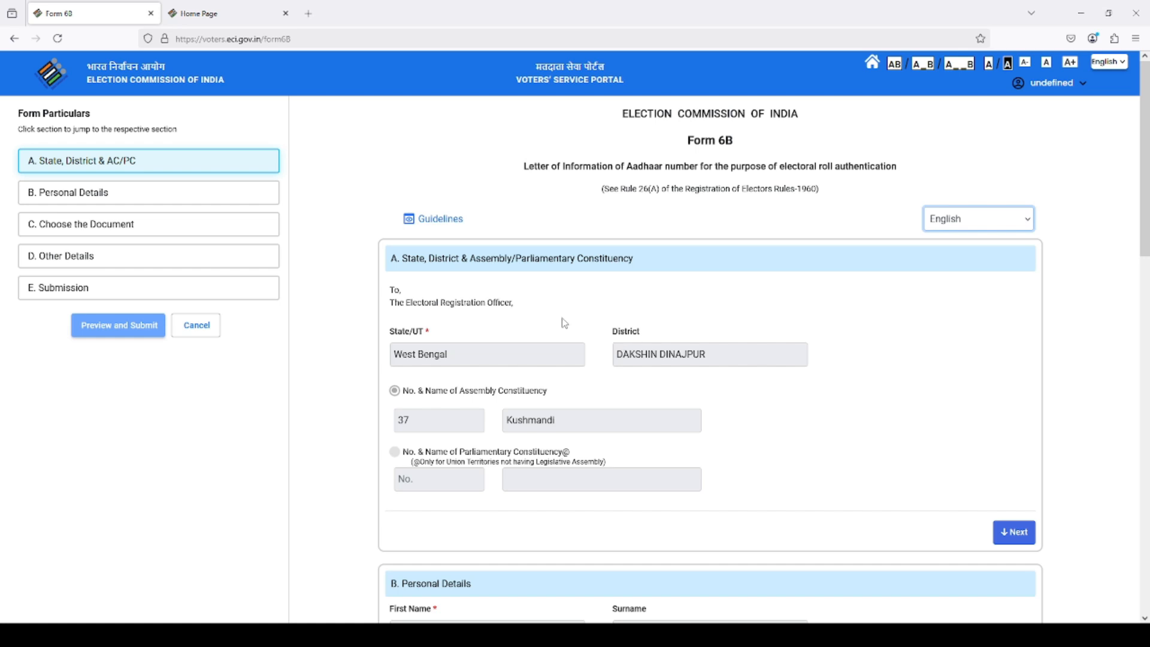
# Check the State/UT and constituency details in section A and continue to Personal Details.
pyautogui.click(397, 331)
pyautogui.moveTo(411, 333); pyautogui.dragTo(430, 333)
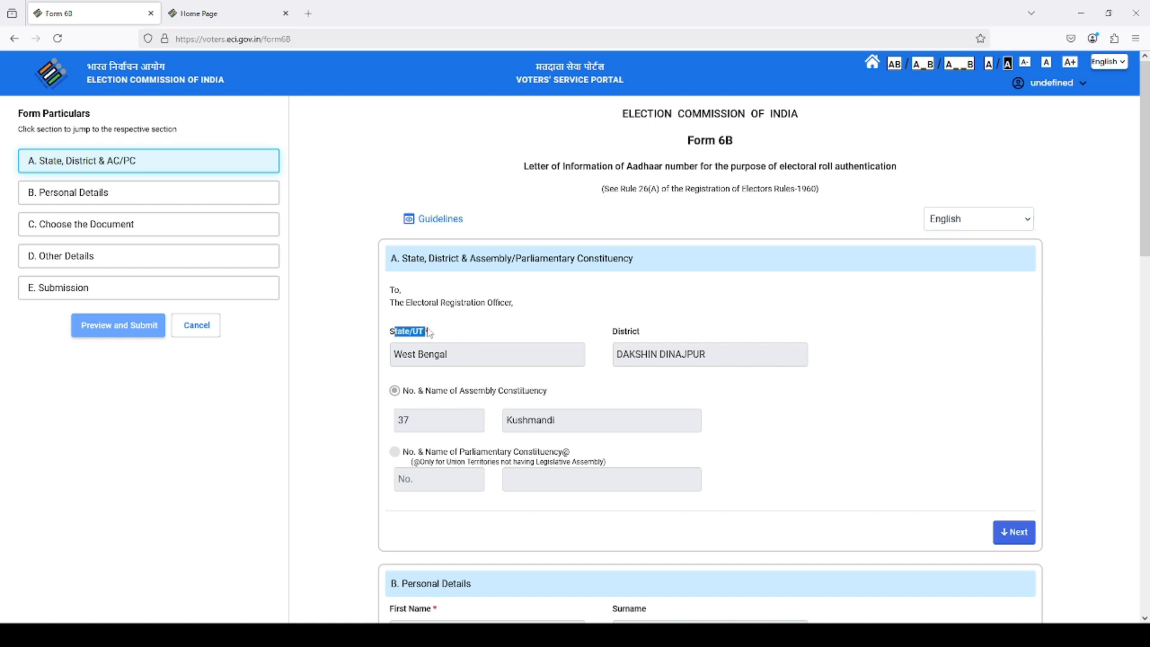
pyautogui.click(606, 360)
pyautogui.click(1014, 532)
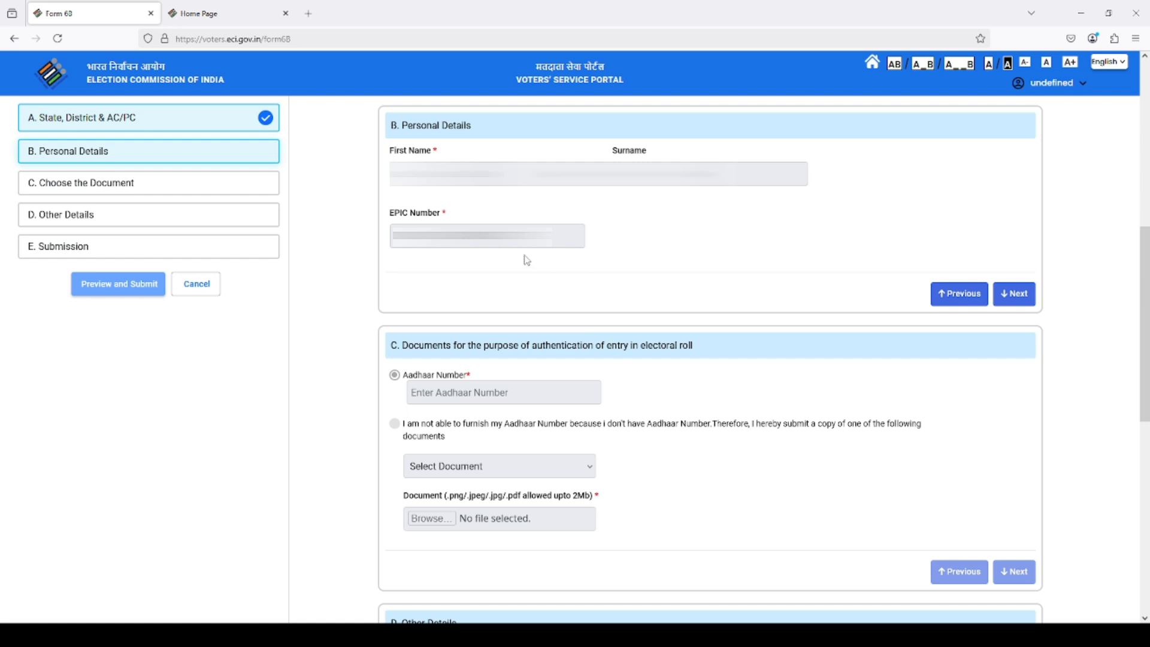
# Check the first name, surname and EPIC number fields and continue to the document section.
pyautogui.moveTo(391, 151); pyautogui.dragTo(433, 151)
pyautogui.moveTo(612, 150); pyautogui.dragTo(635, 151)
pyautogui.moveTo(387, 214); pyautogui.dragTo(448, 216)
pyautogui.click(1013, 294)
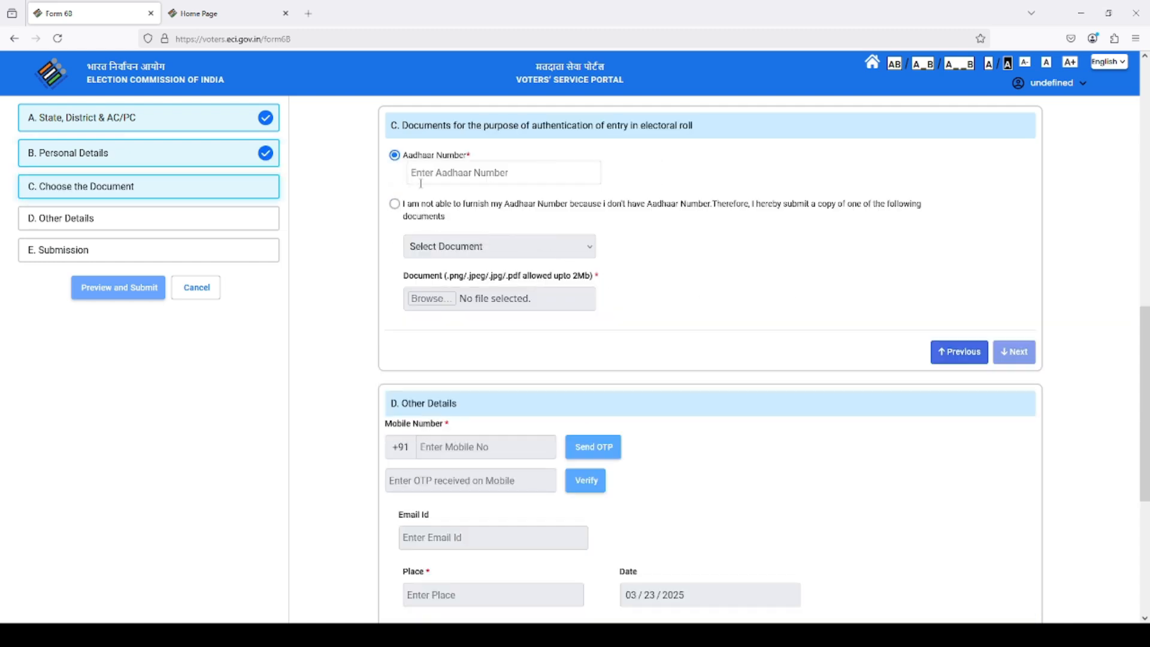
# Paste the elector's Aadhaar number as the authentication document.
pyautogui.click(423, 179)
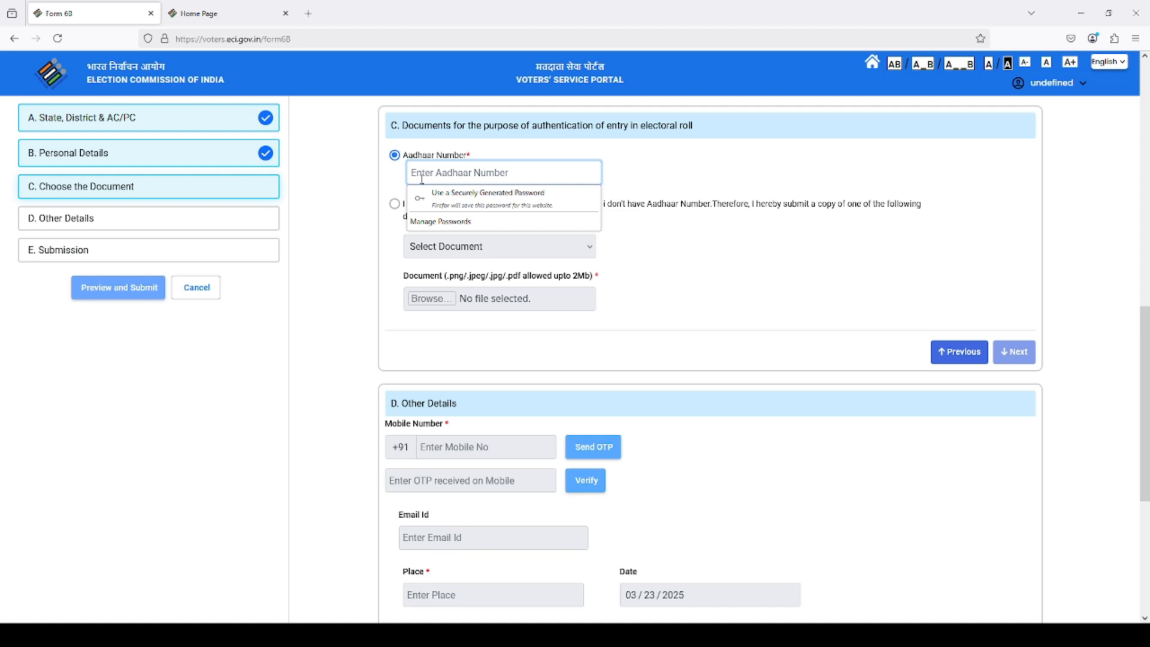
pyautogui.click(700, 181)
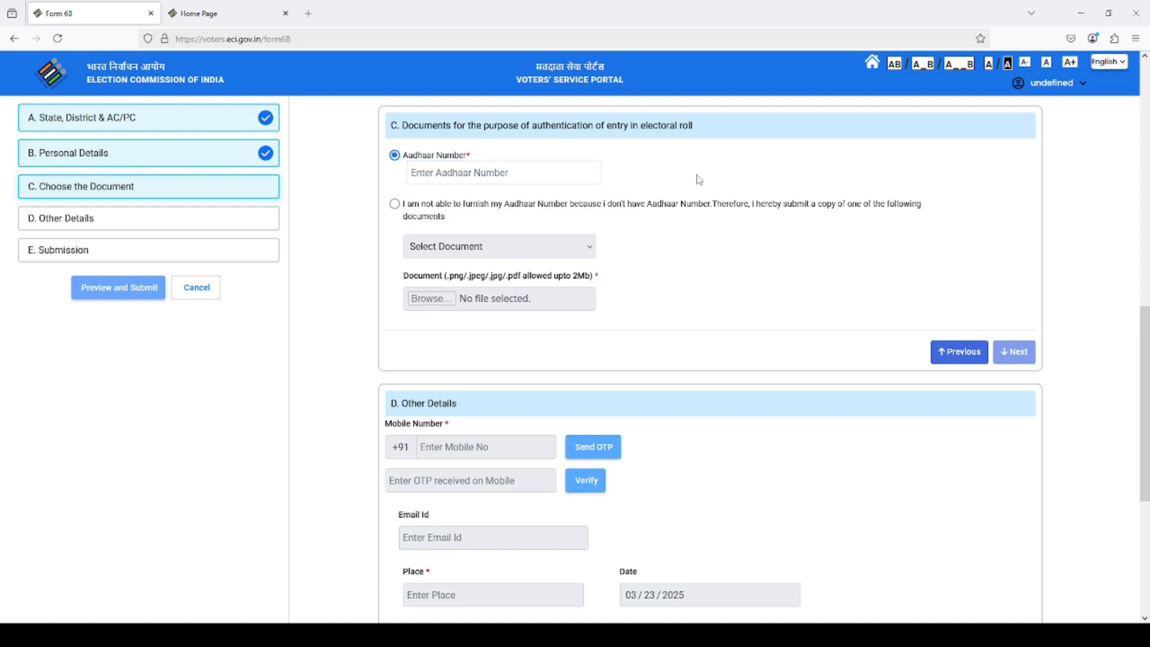
pyautogui.click(528, 174)
pyautogui.click(667, 177)
pyautogui.click(416, 178)
pyautogui.hotkey('ctrl', 'v')
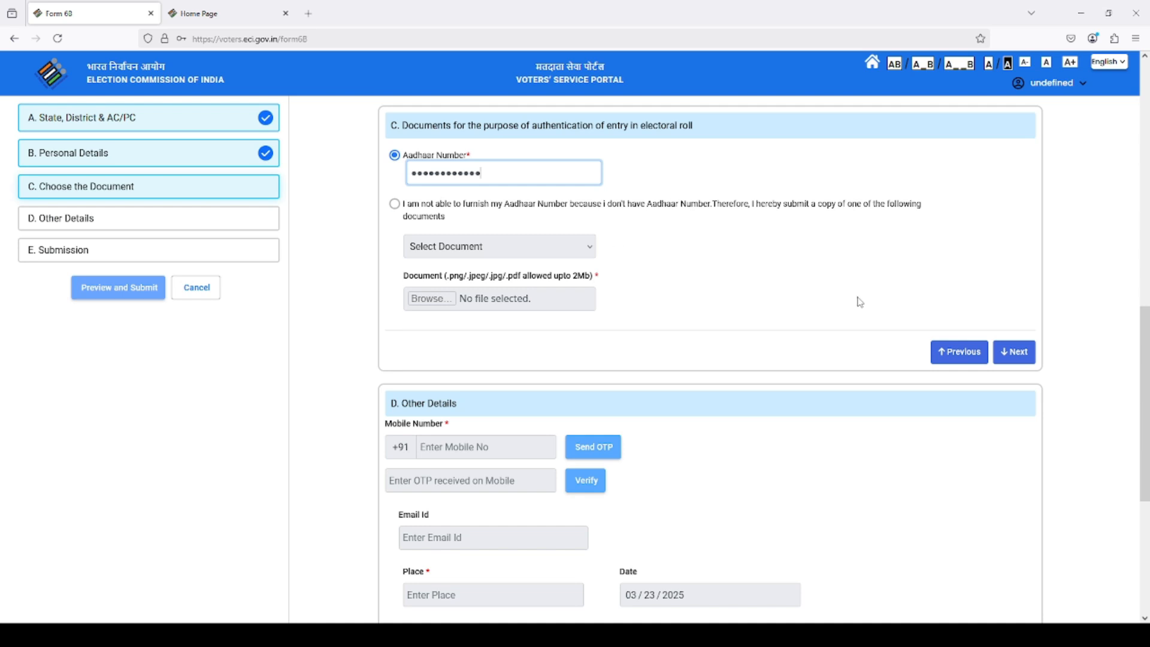
# Try the no-Aadhaar option with PAN Card as the document and switch back to Aadhaar Number.
pyautogui.click(395, 204)
pyautogui.click(433, 254)
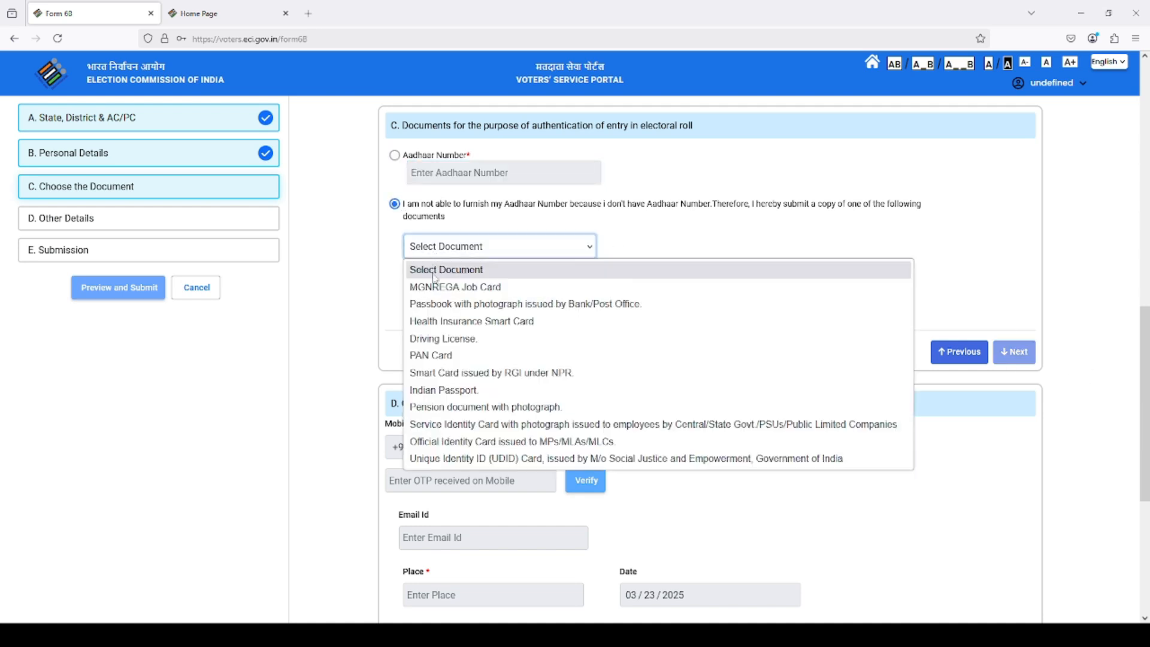
pyautogui.click(426, 356)
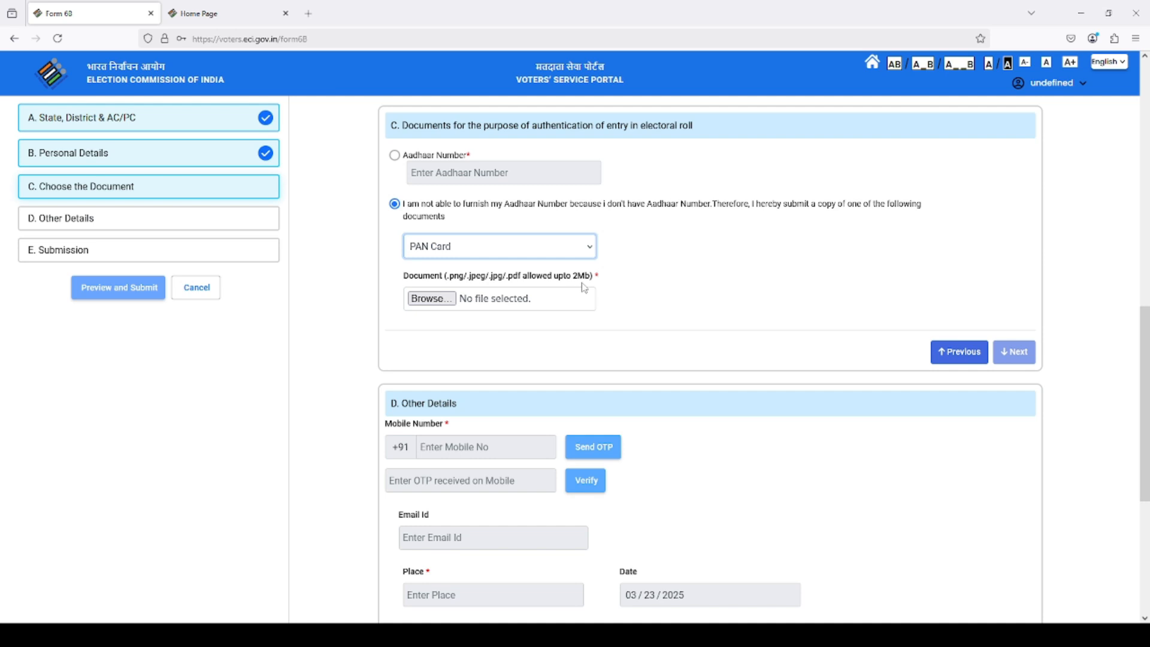
pyautogui.click(394, 155)
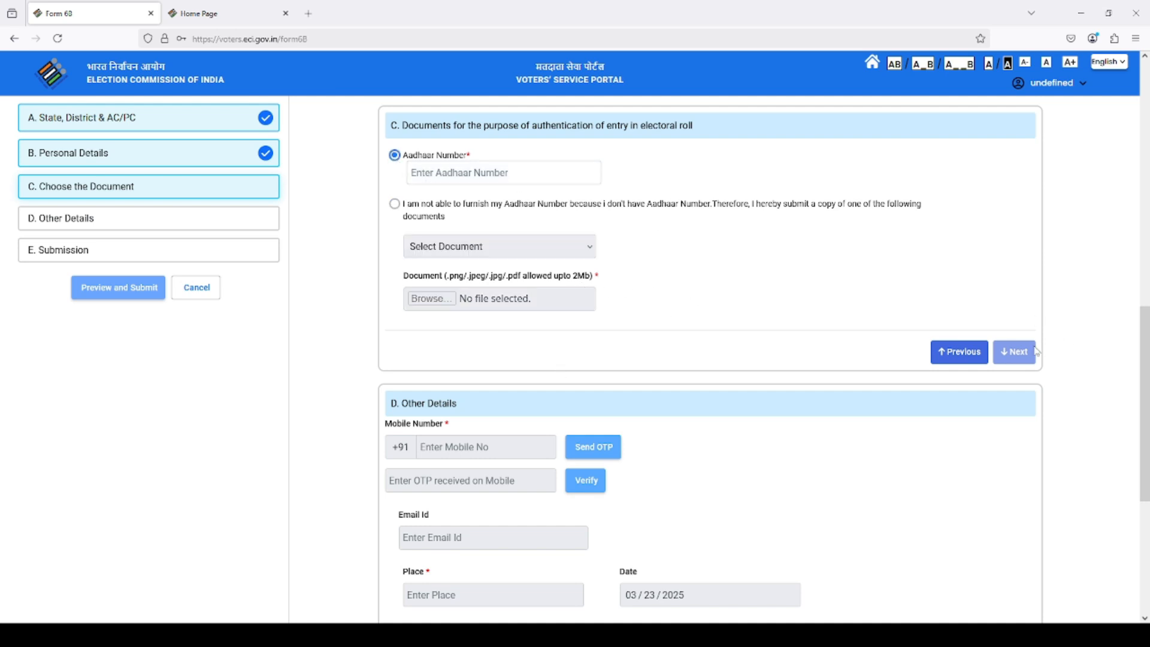
# Complete Other Details with the mobile number, its OTP verification and the place, leaving the email blank, and continue to Submission.
pyautogui.click(1015, 353)
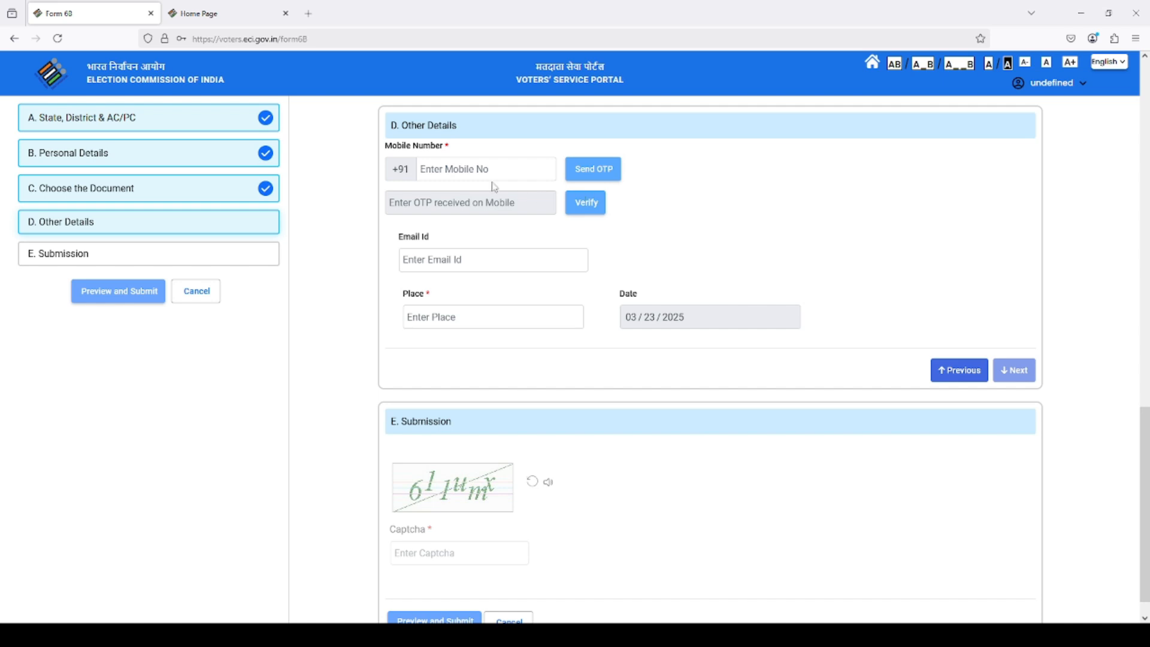
pyautogui.click(444, 174)
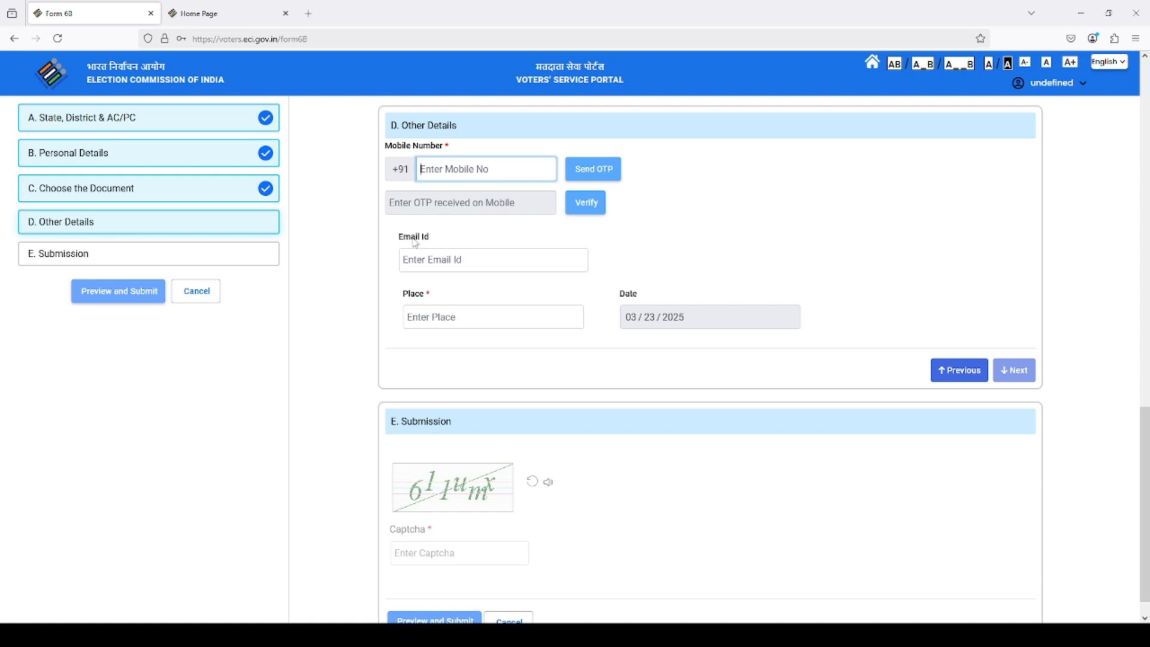
pyautogui.click(444, 260)
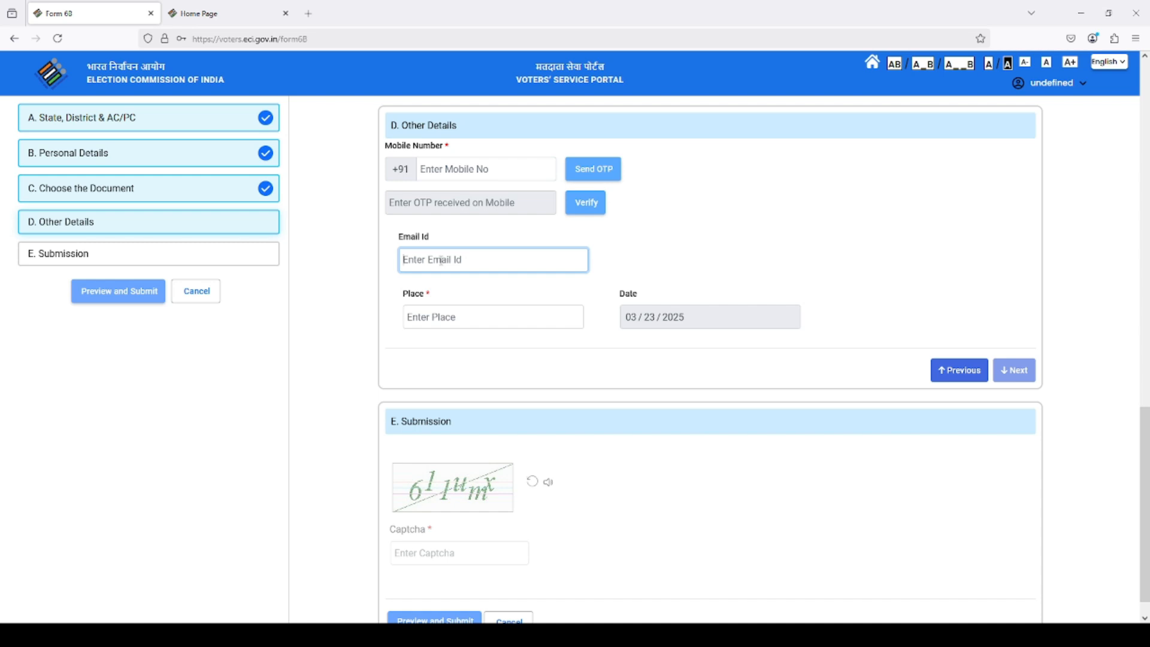
pyautogui.click(483, 317)
pyautogui.click(631, 324)
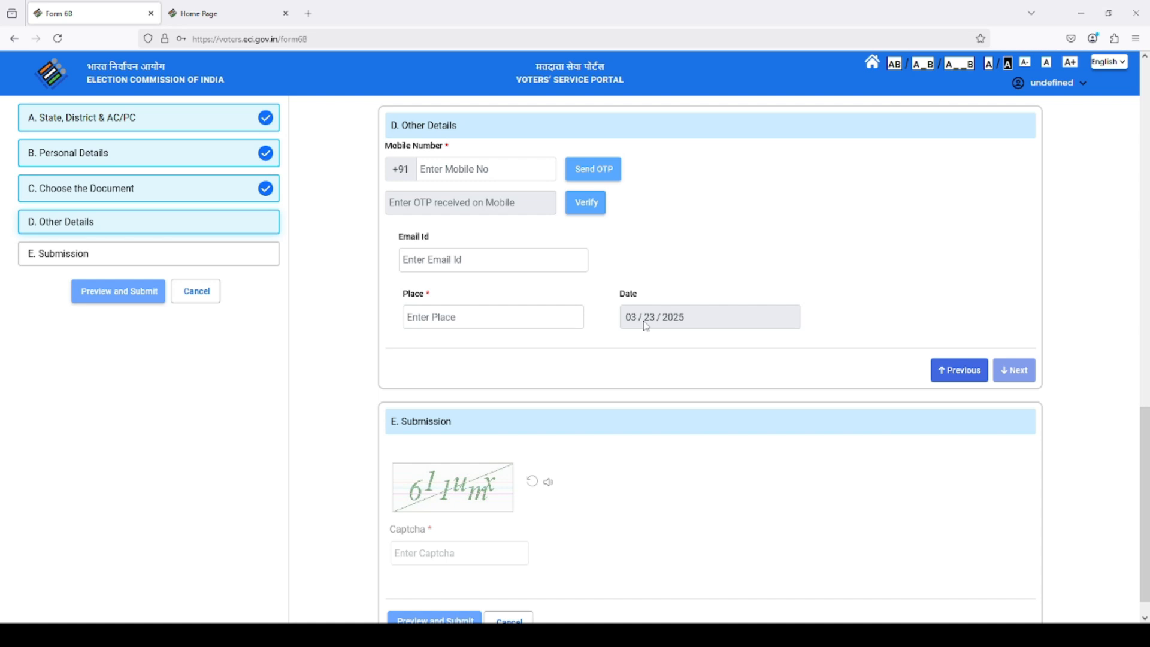
pyautogui.click(1020, 383)
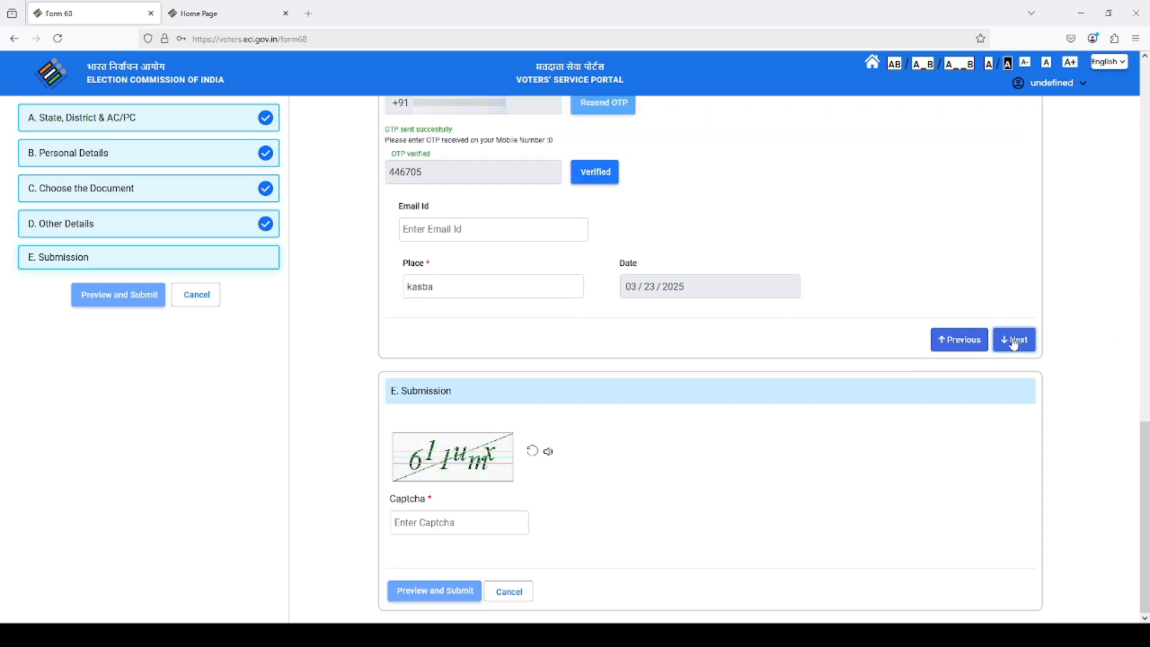
# Enter the captcha, open the Form 6B preview and review the elector, Aadhaar and contact details.
pyautogui.click(420, 522)
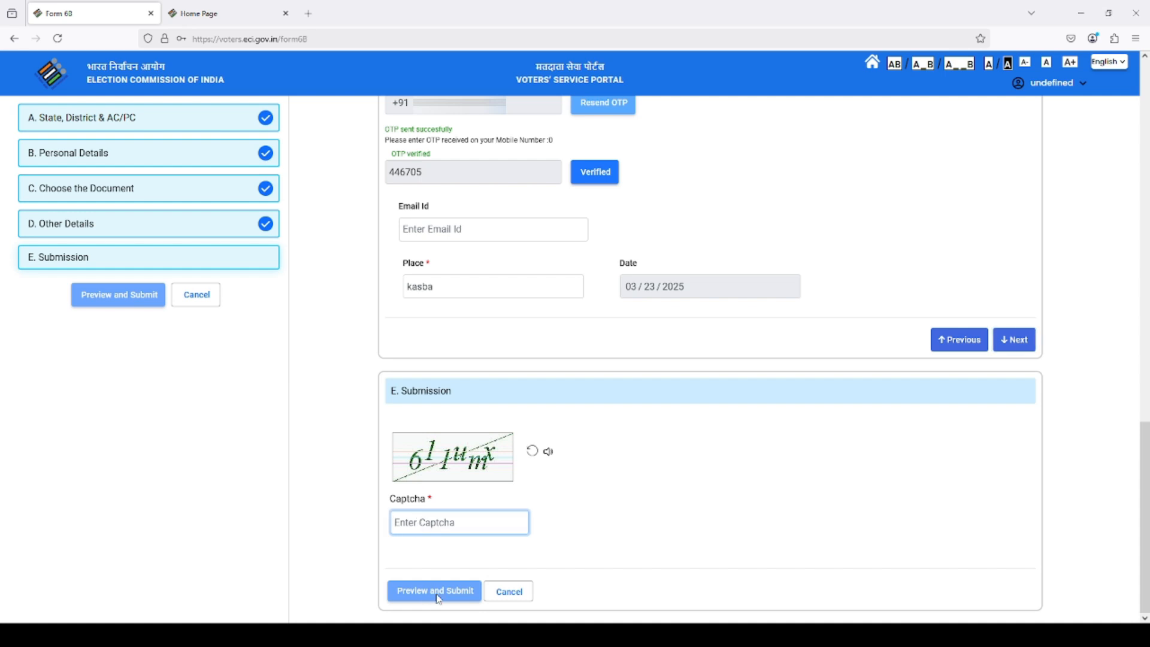
pyautogui.click(458, 599)
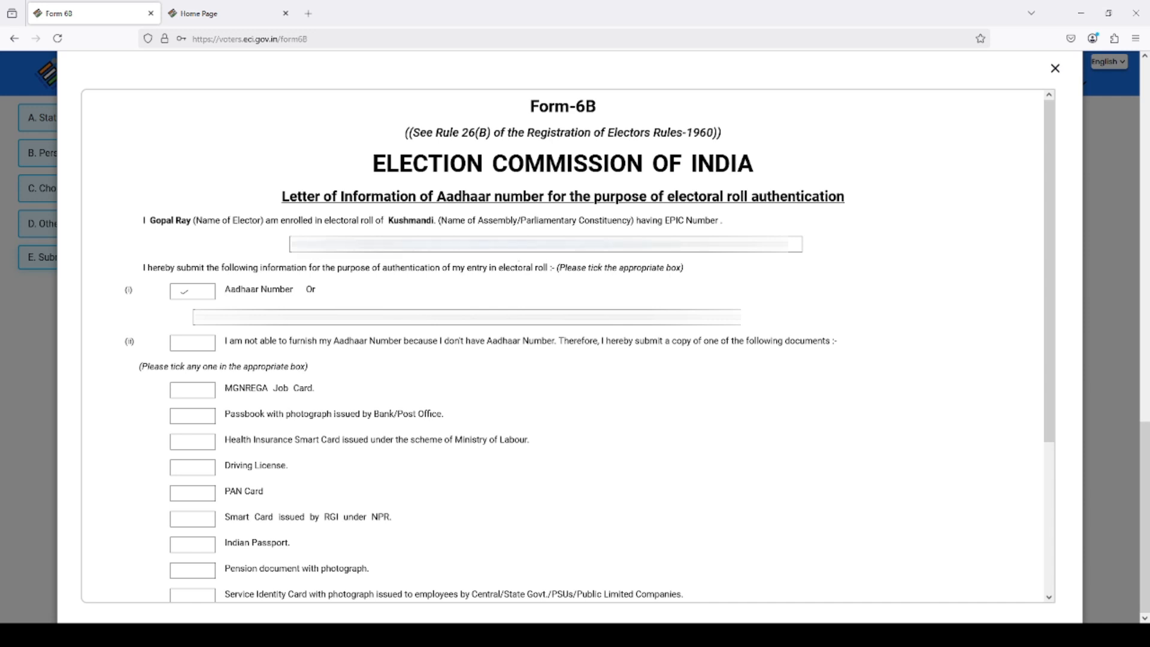
pyautogui.moveTo(379, 221); pyautogui.dragTo(426, 221)
pyautogui.moveTo(293, 317); pyautogui.dragTo(347, 317)
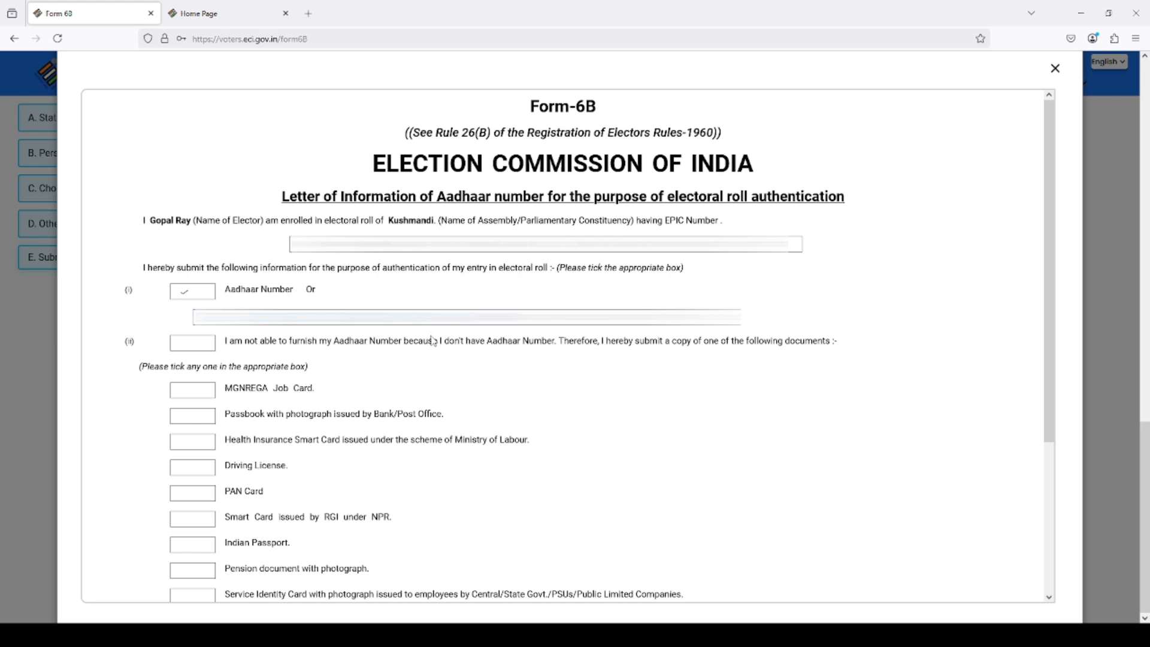
pyautogui.scroll(-4, 434, 336)
pyautogui.moveTo(160, 502); pyautogui.dragTo(233, 518)
pyautogui.click(625, 544)
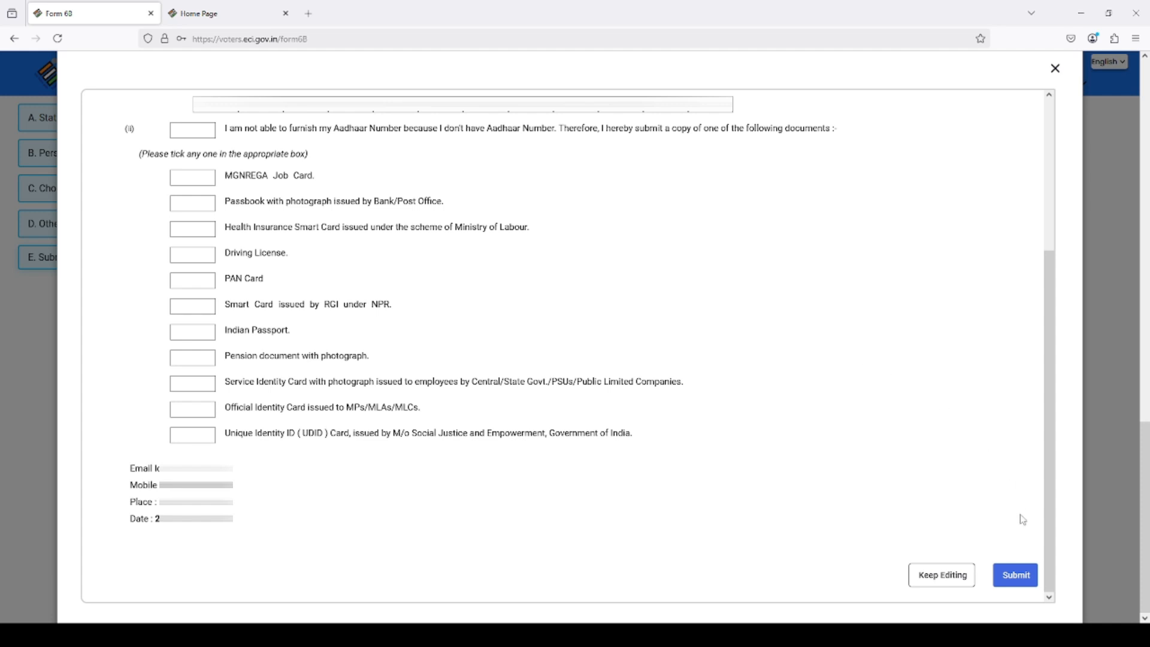
# Submit the previewed Form 6B and confirm the submission.
pyautogui.click(1016, 579)
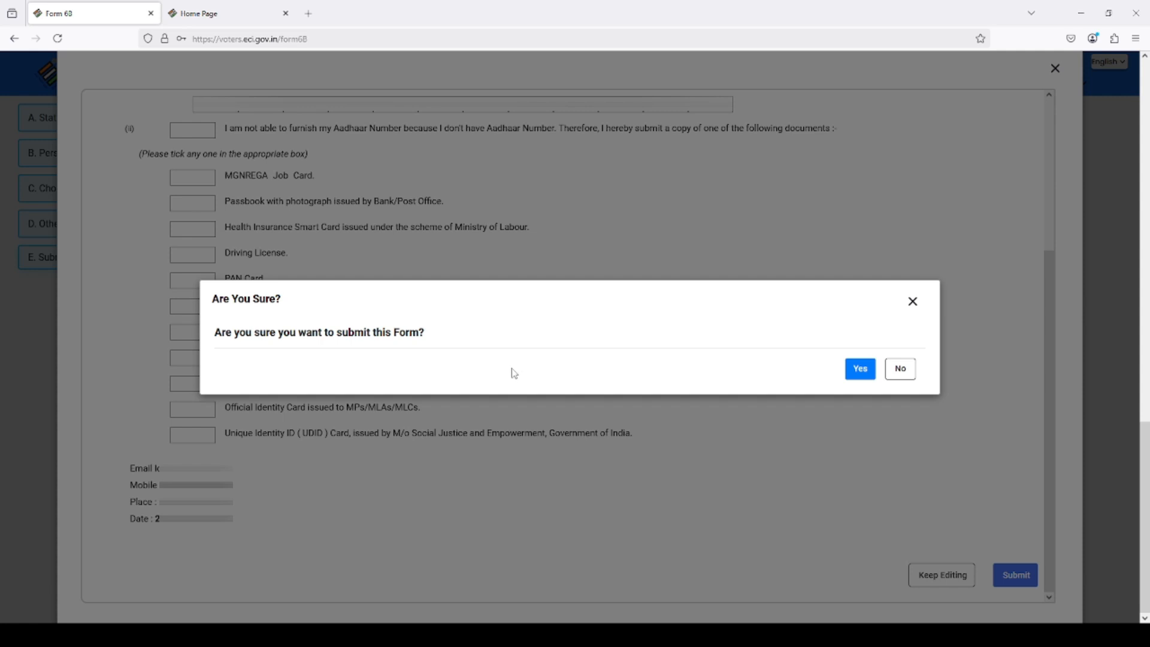
pyautogui.click(855, 380)
pyautogui.click(860, 369)
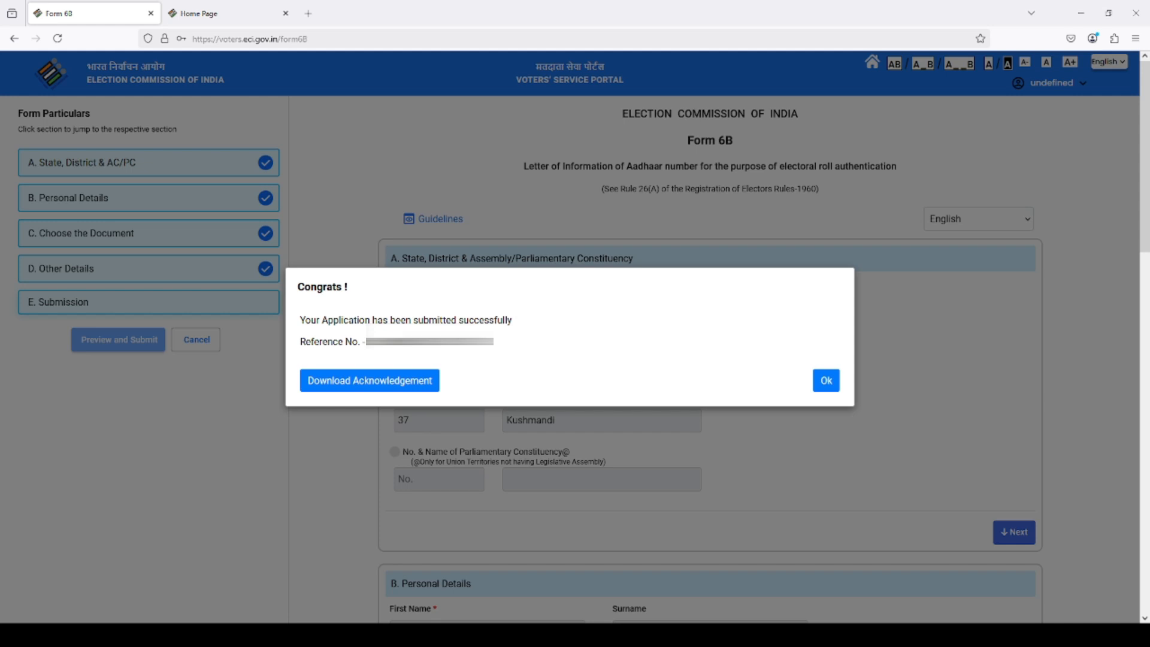
# Check the application's reference number, download the acknowledgement, view its PDF and return to the form page.
pyautogui.moveTo(311, 320); pyautogui.dragTo(508, 323)
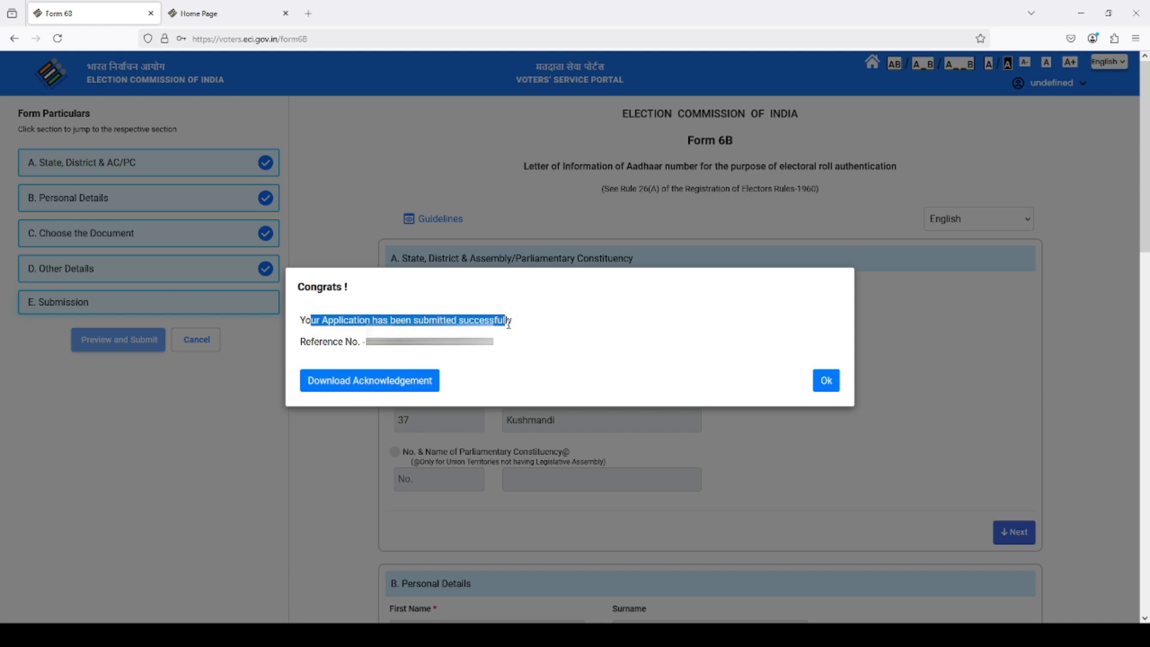
pyautogui.click(332, 350)
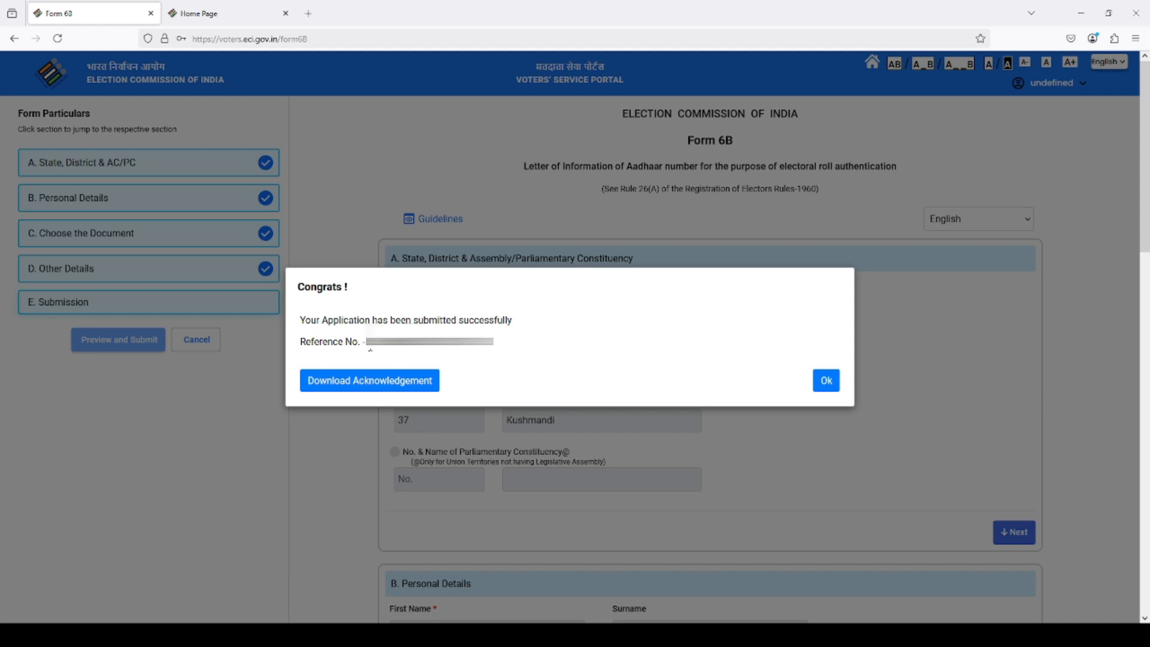
pyautogui.moveTo(370, 346); pyautogui.dragTo(505, 345)
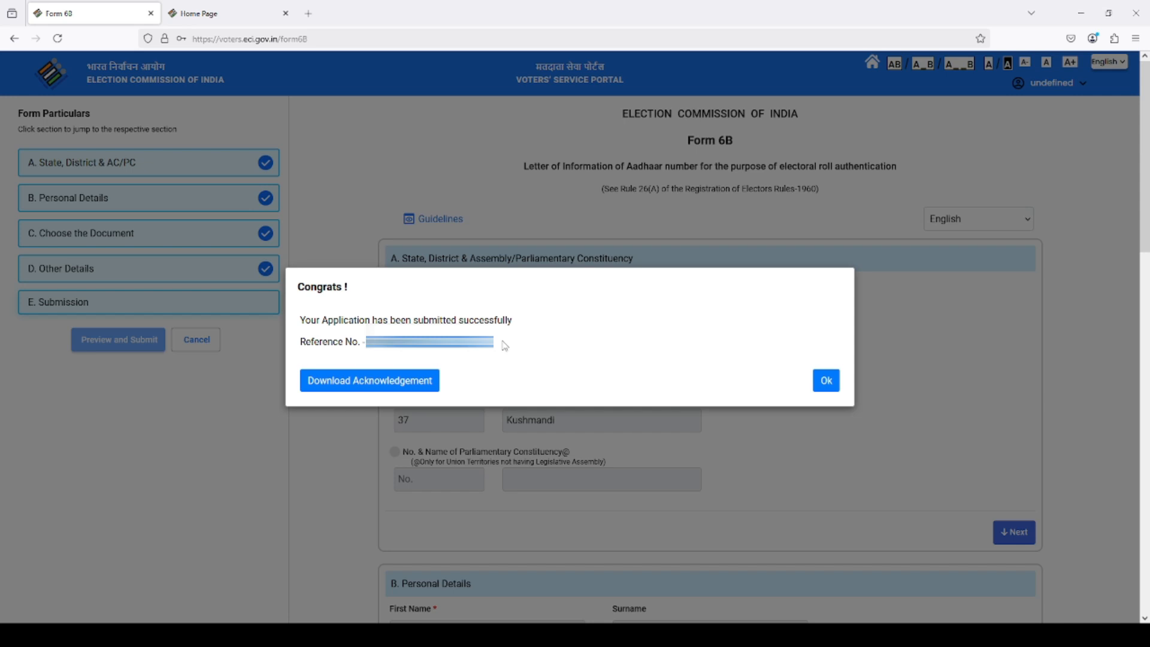
pyautogui.click(521, 352)
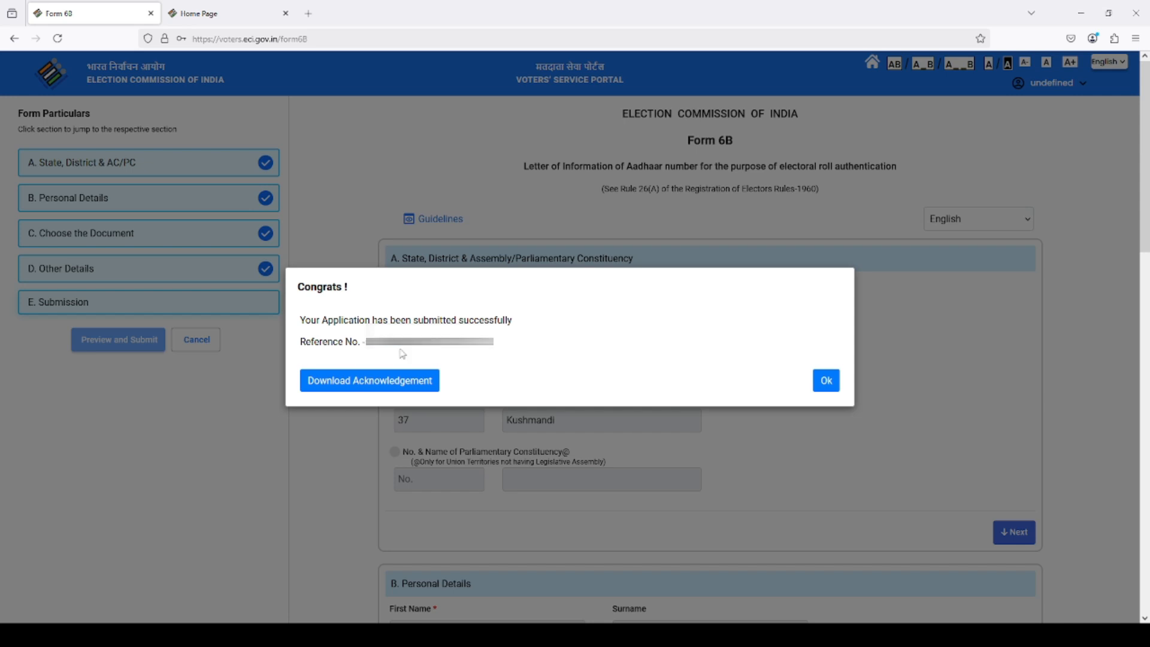
pyautogui.click(359, 389)
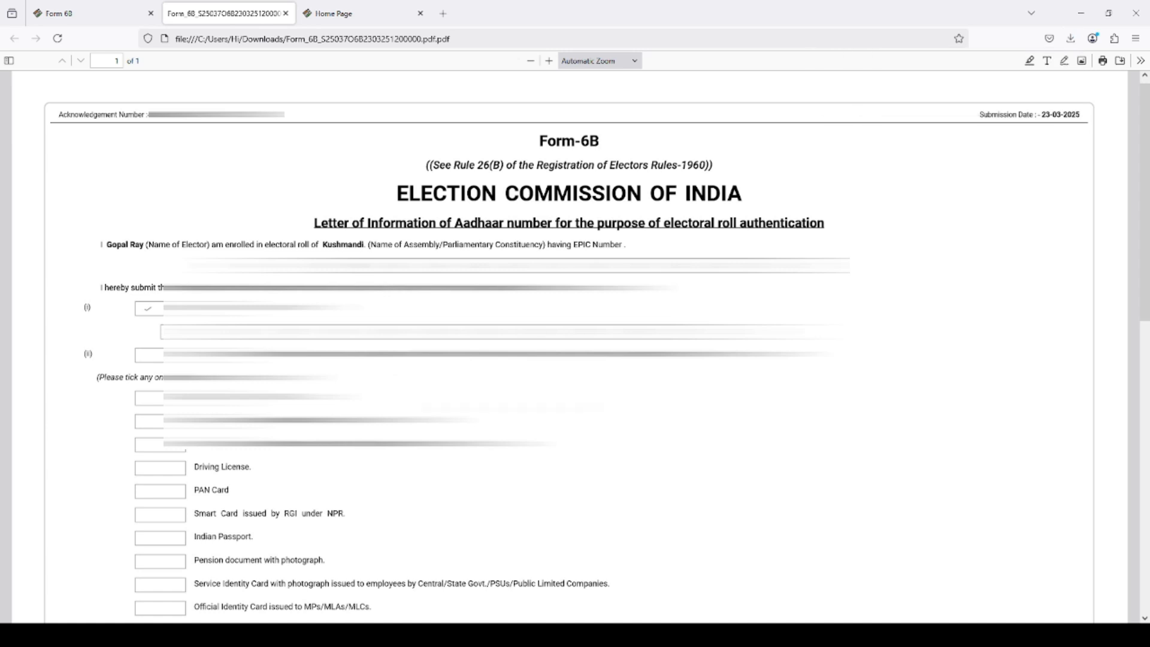
pyautogui.scroll(1, 569, 348)
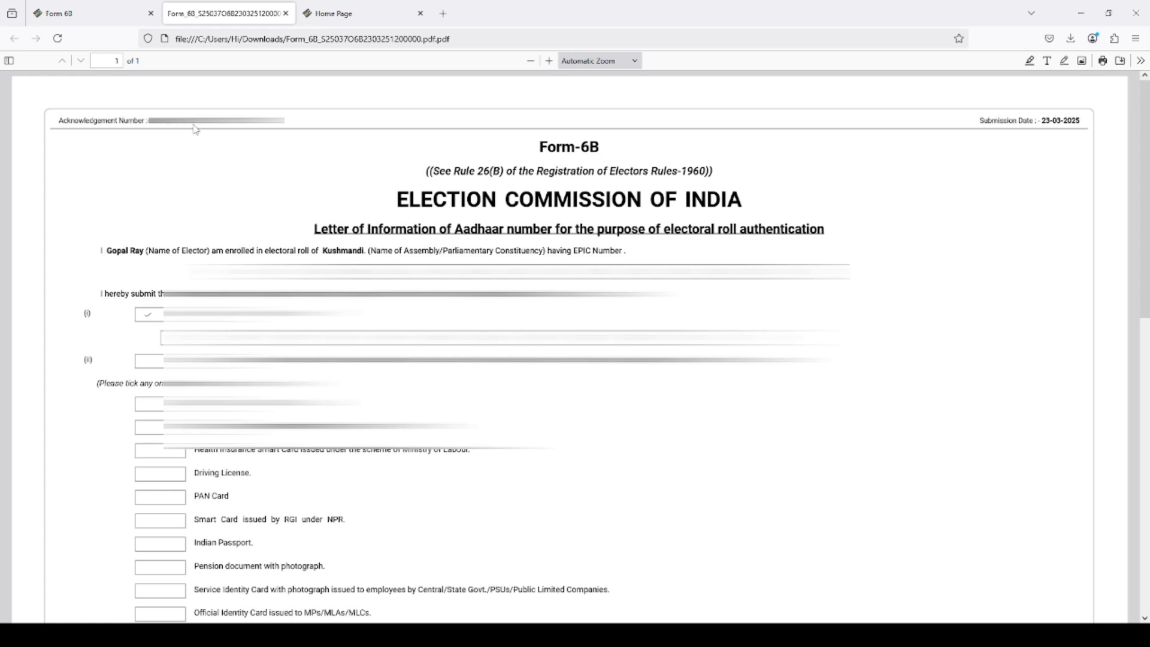
pyautogui.hotkey('ctrl', 'shift', 'Tab')
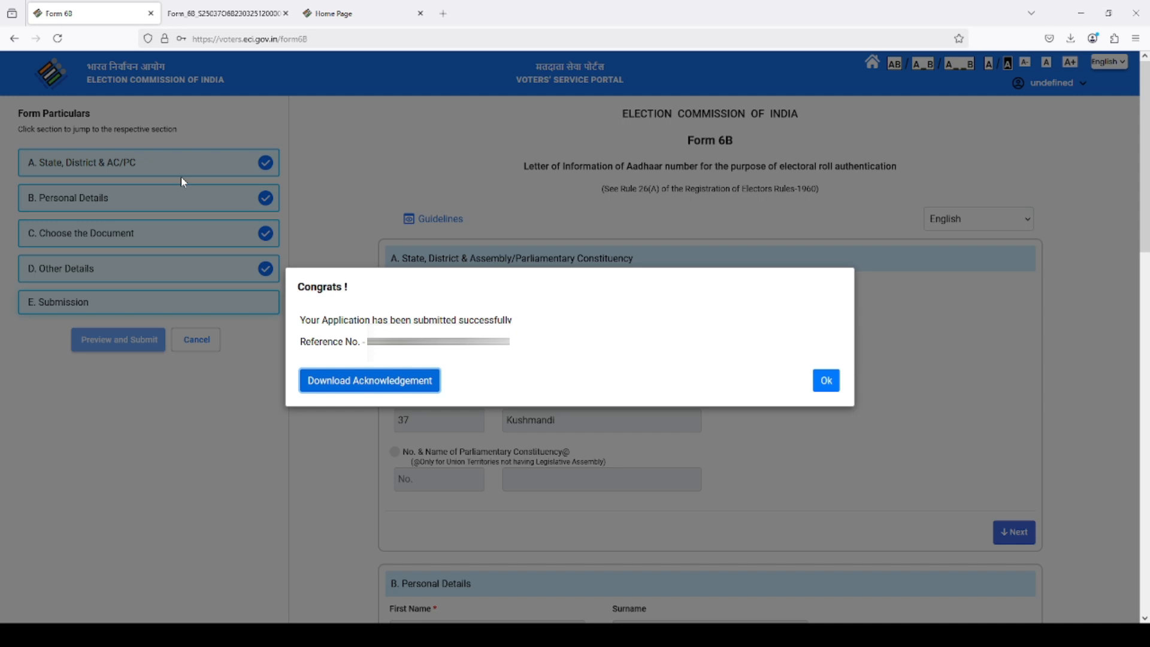